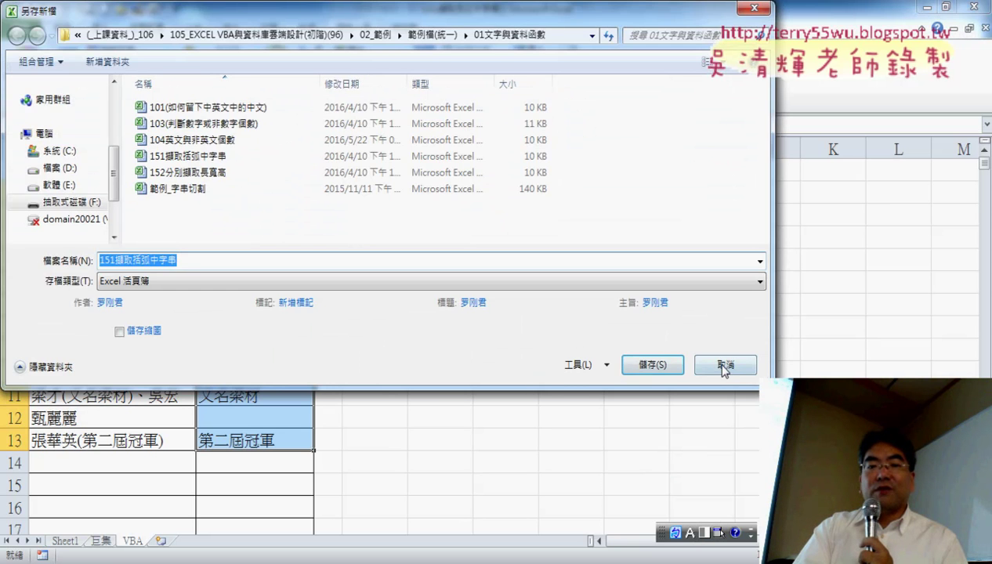
Decline the macro-free save and set the file type to Excel Macro-Enabled Workbook.
left_click(723, 366)
left_click(26, 9)
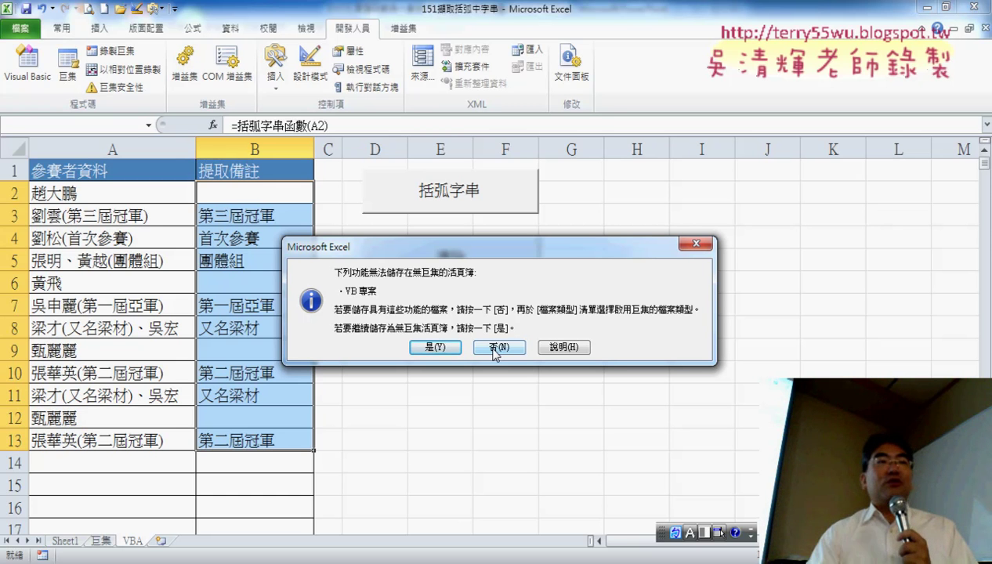
left_click(493, 348)
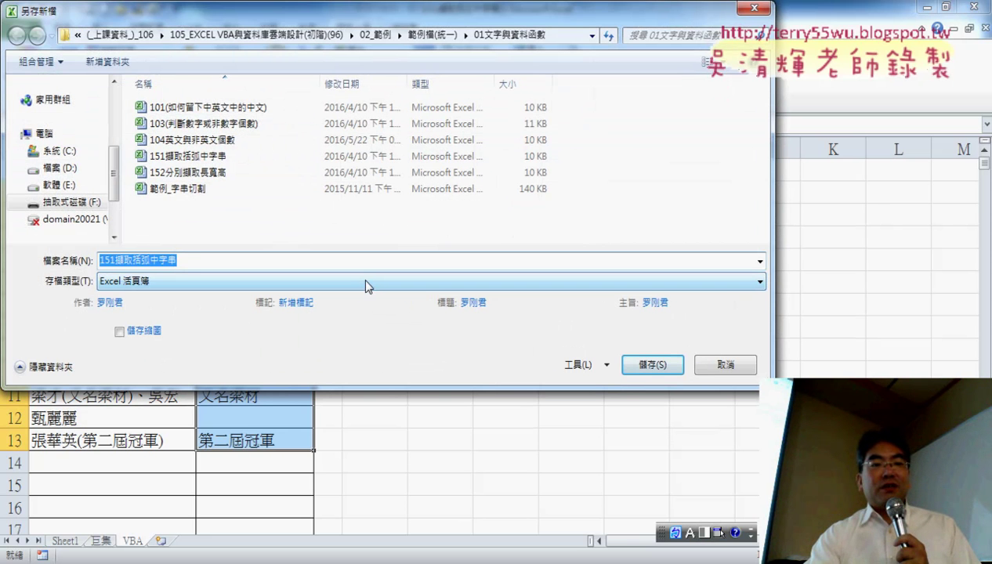
left_click(363, 282)
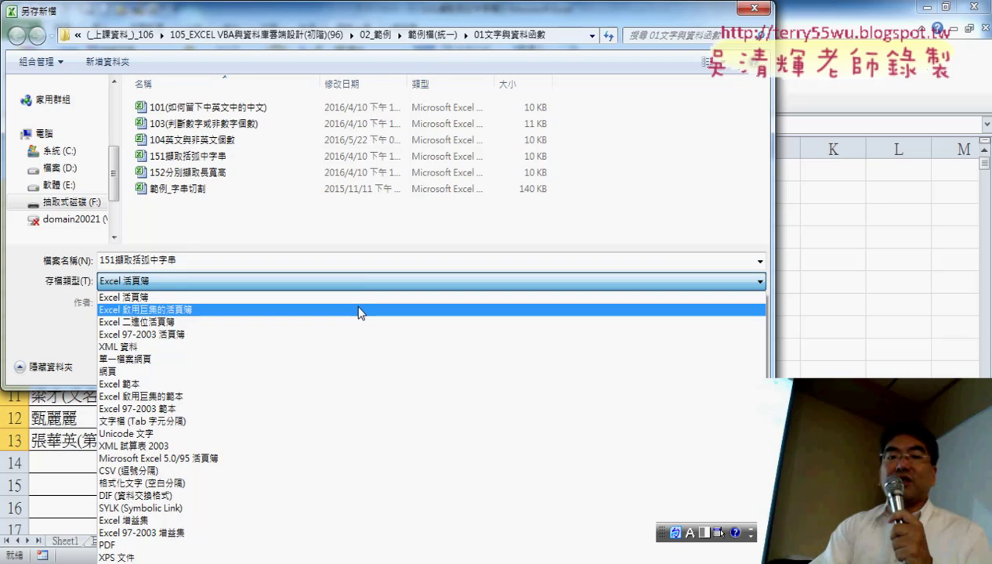
left_click(360, 310)
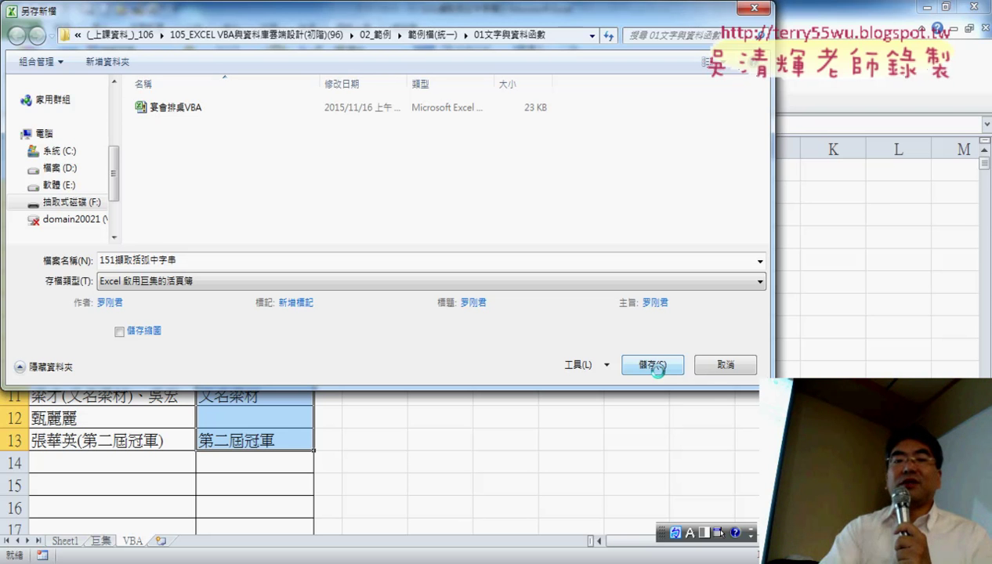
left_click_drag(402, 159, 370, 205)
left_click_drag(372, 166, 413, 215)
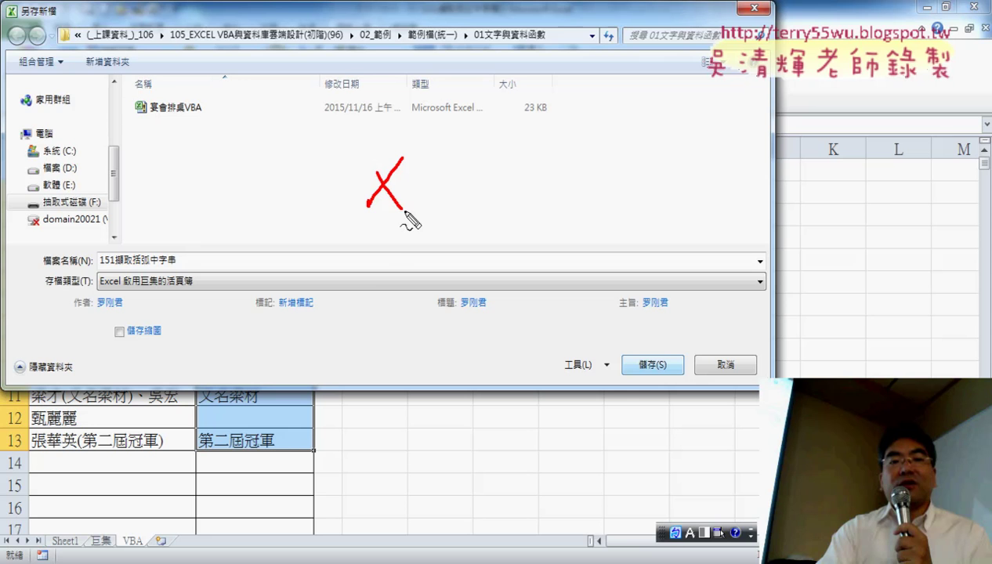
left_click_drag(424, 96, 424, 216)
mouse_move(468, 169)
left_mouse_down()
mouse_move(458, 206)
mouse_move(512, 212)
left_mouse_up()
left_click_drag(507, 174, 484, 212)
mouse_move(405, 253)
left_mouse_down()
mouse_move(376, 288)
mouse_move(407, 287)
left_mouse_up()
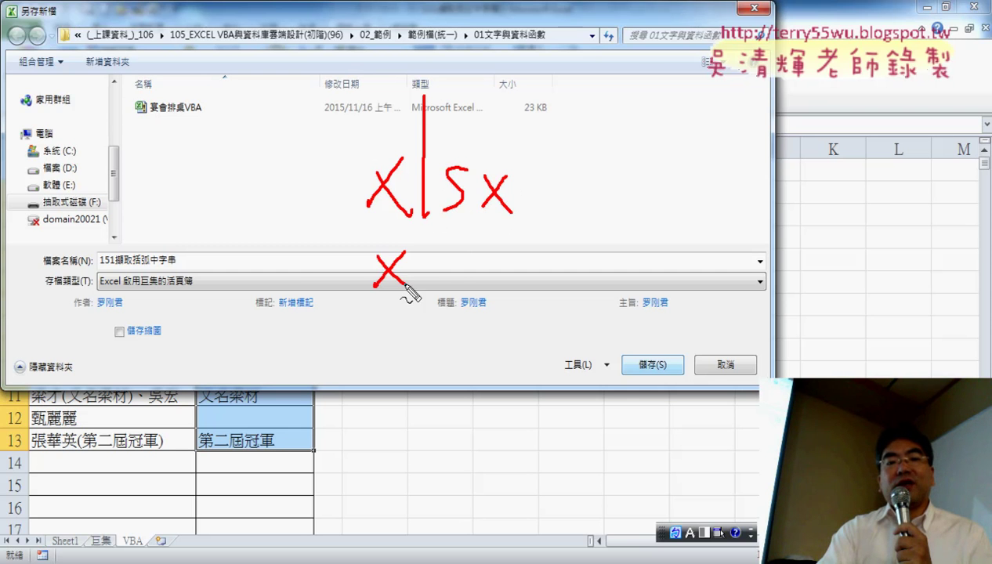
left_click_drag(428, 231, 427, 284)
mouse_move(469, 255)
left_mouse_down()
mouse_move(456, 286)
mouse_move(499, 259)
mouse_move(519, 279)
mouse_move(525, 310)
left_mouse_up()
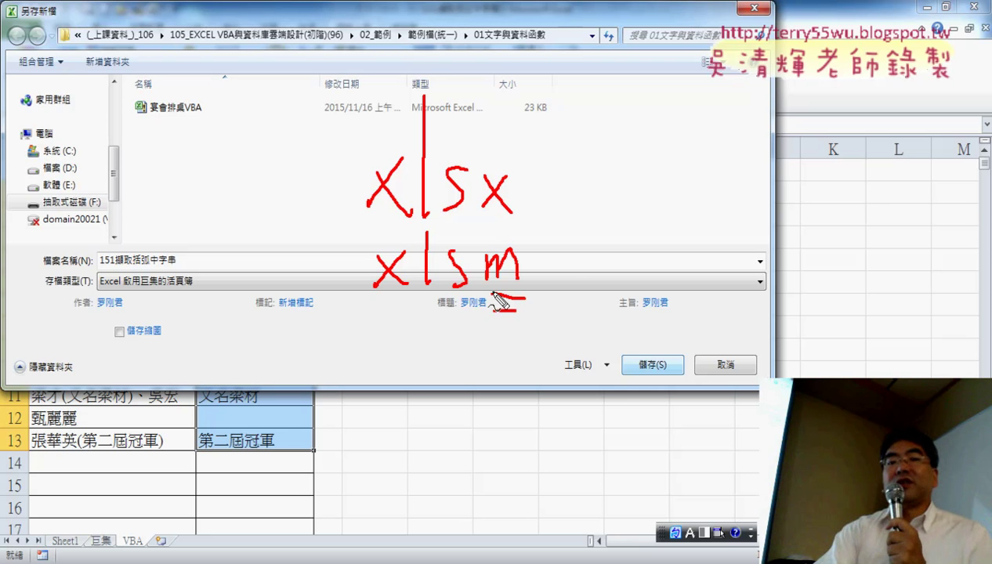
mouse_move(358, 369)
left_mouse_down()
mouse_move(411, 386)
mouse_move(394, 382)
left_mouse_up()
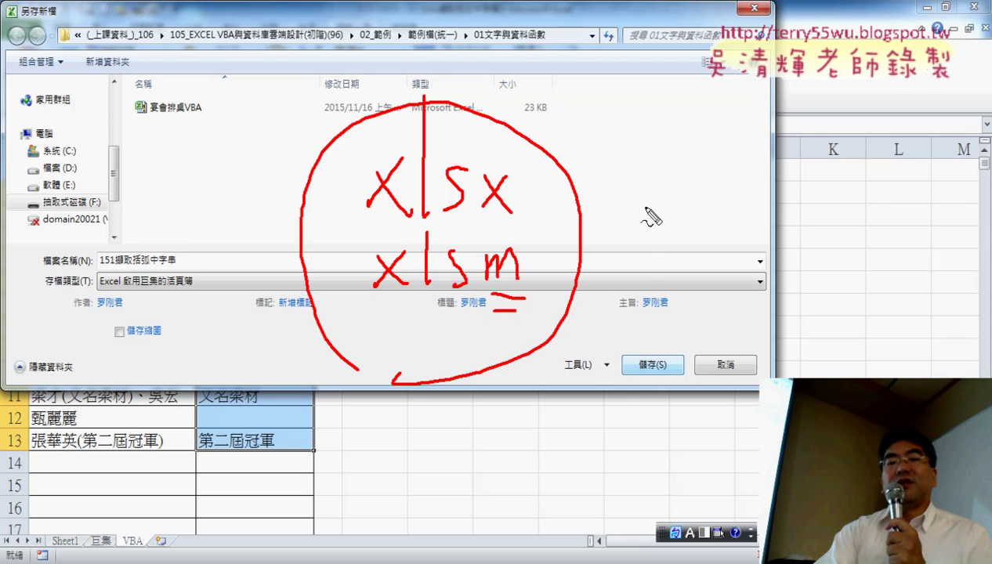
mouse_move(623, 201)
left_mouse_down()
mouse_move(658, 252)
mouse_move(713, 213)
mouse_move(745, 210)
mouse_move(797, 284)
left_mouse_up()
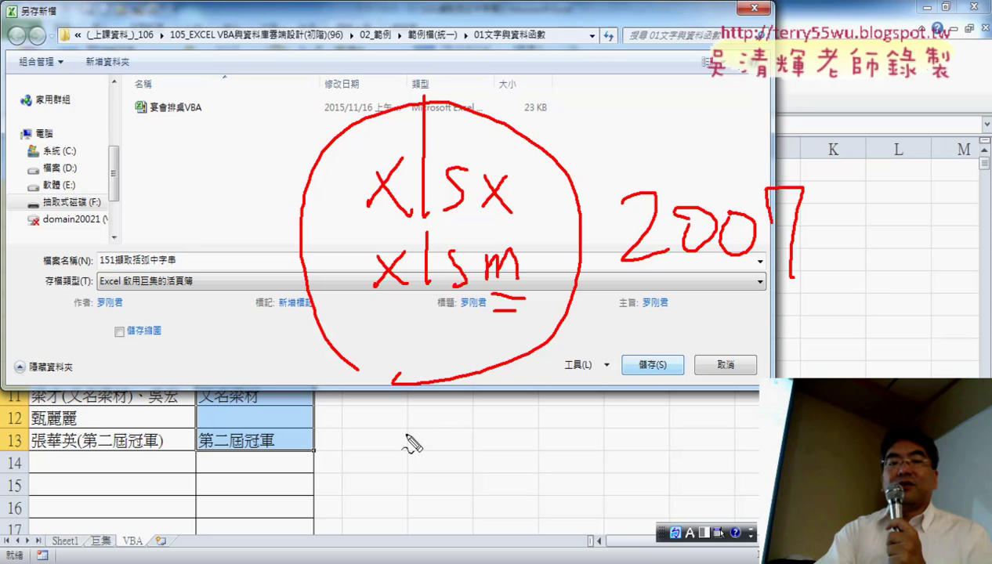
mouse_move(409, 432)
left_mouse_down()
mouse_move(381, 468)
mouse_move(409, 468)
left_mouse_up()
left_click_drag(431, 389, 428, 470)
mouse_move(461, 427)
left_mouse_down()
mouse_move(433, 468)
mouse_move(494, 485)
left_mouse_up()
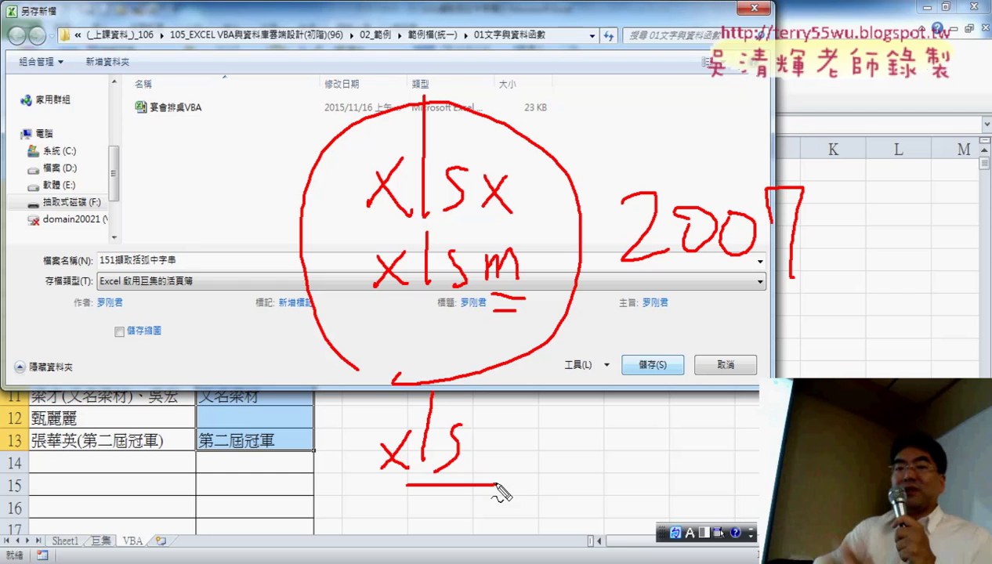
key("Escape")
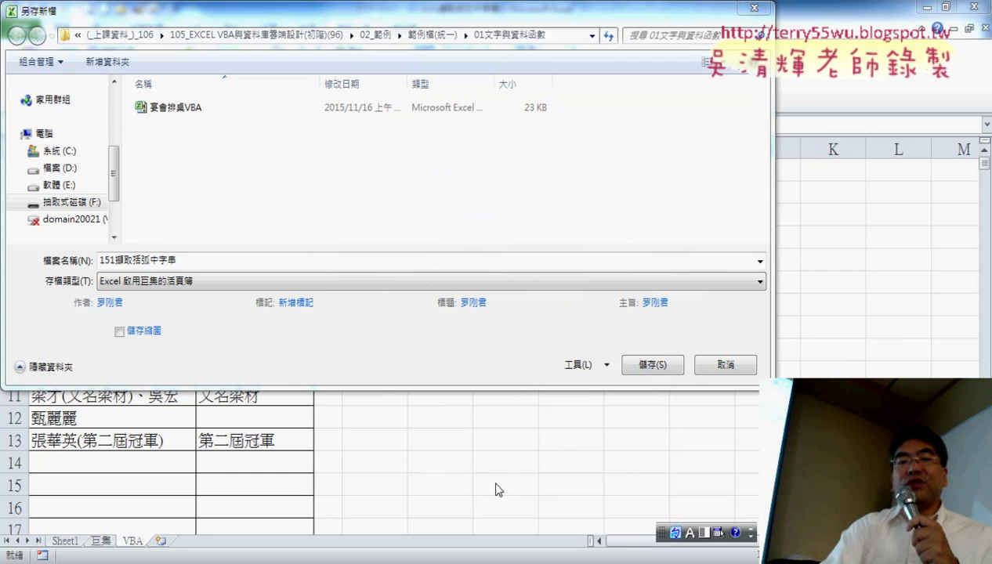
Save the macro-enabled workbook, then show the 01文字與資料函數 folder as large icons.
left_click(649, 373)
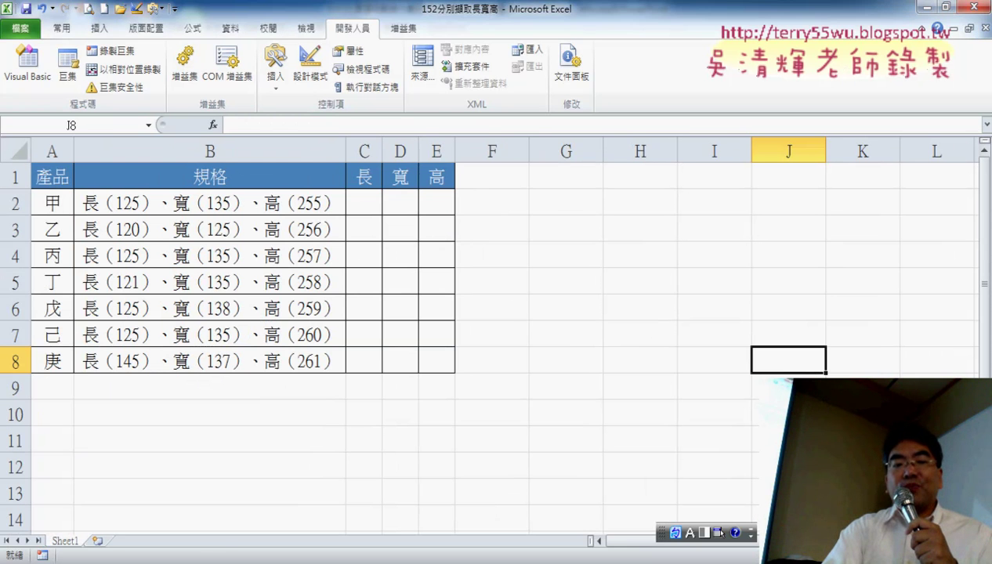
left_click(311, 491)
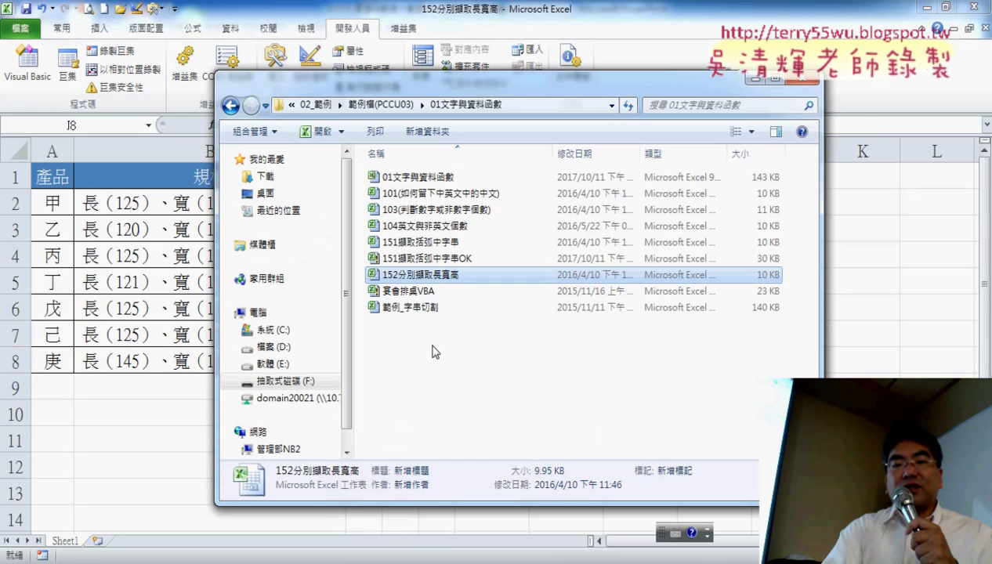
left_click(752, 134)
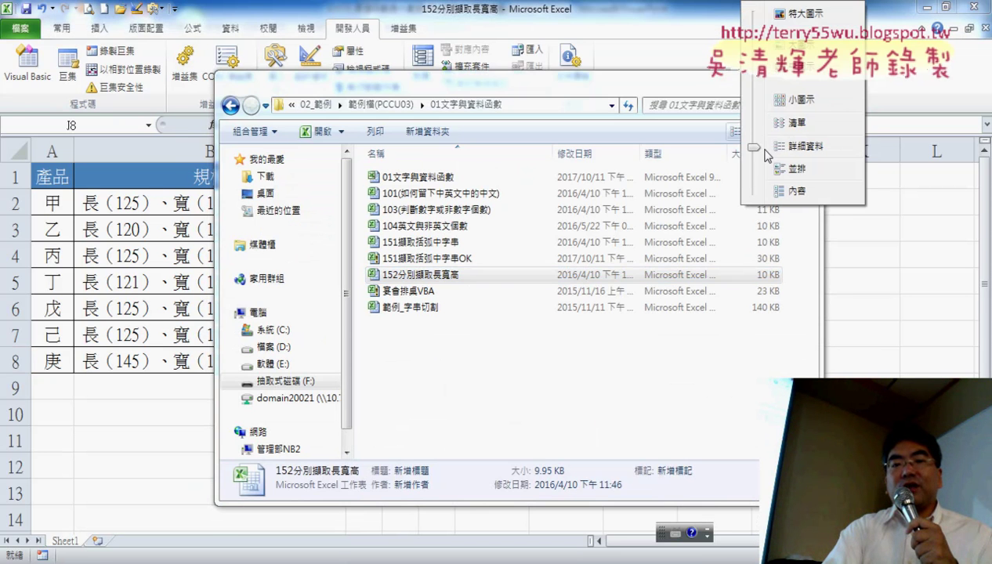
left_click(798, 55)
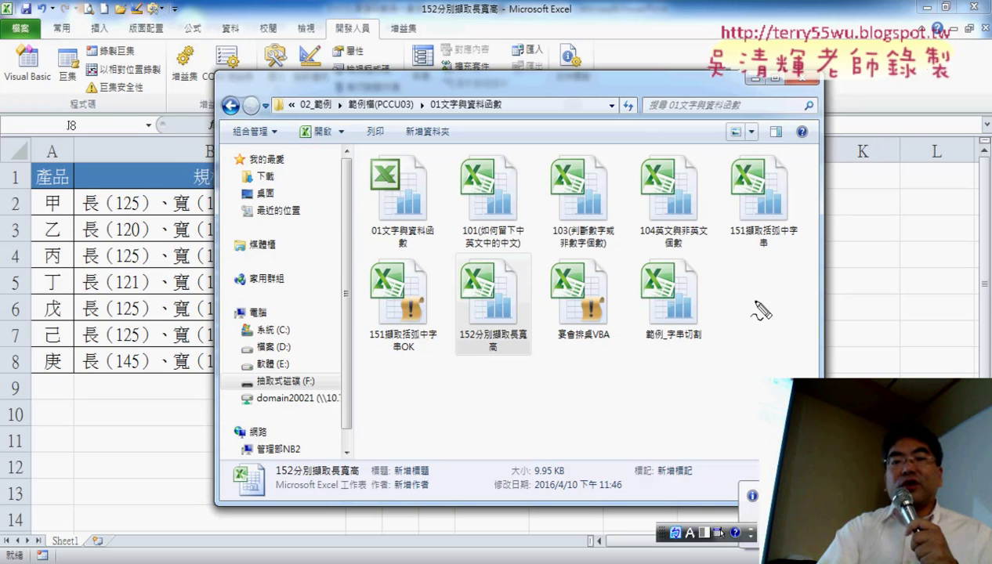
mouse_move(774, 261)
left_mouse_down()
mouse_move(764, 140)
mouse_move(788, 265)
mouse_move(782, 252)
left_mouse_up()
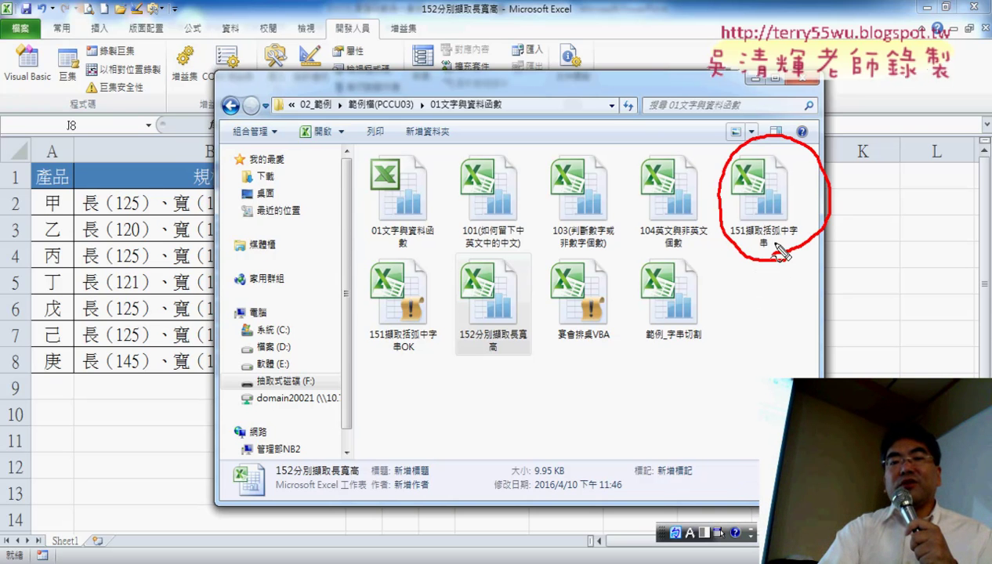
left_click_drag(772, 192, 765, 227)
mouse_move(405, 366)
left_mouse_down()
mouse_move(351, 343)
mouse_move(459, 294)
mouse_move(415, 392)
mouse_move(403, 378)
mouse_move(408, 279)
mouse_move(415, 345)
left_mouse_up()
mouse_move(436, 288)
left_mouse_down()
mouse_move(464, 249)
mouse_move(461, 286)
left_mouse_up()
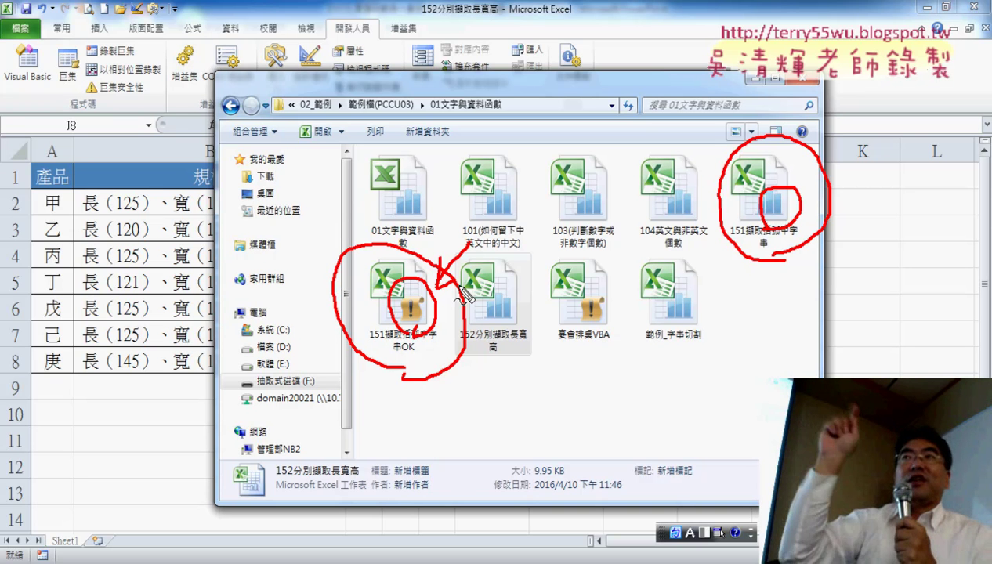
key("Escape")
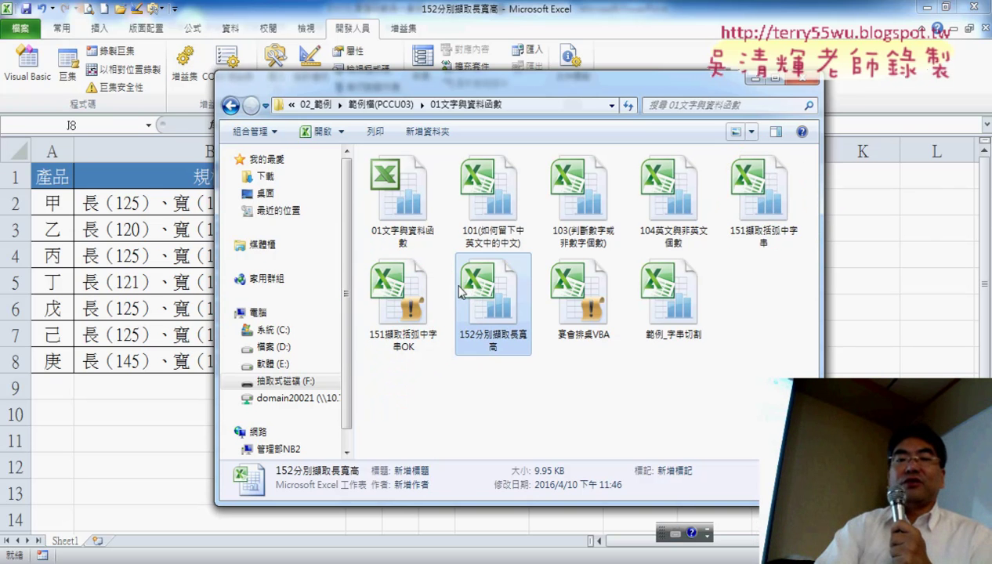
Open 151擷取括弧中字串OK.xlsm from the folder, bringing up its macro security notice.
double_click(404, 302)
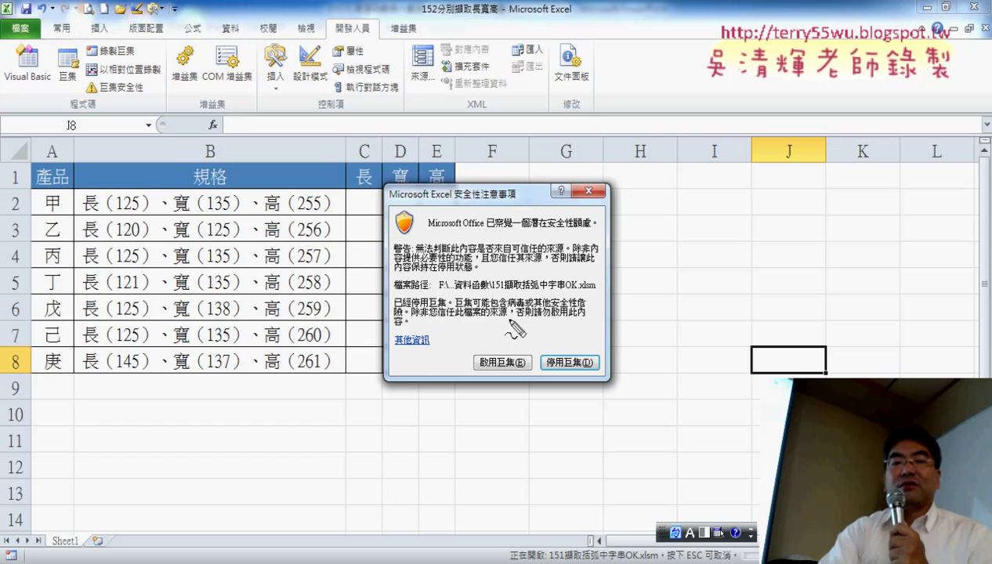
left_click_drag(363, 179, 376, 355)
left_click_drag(407, 147, 343, 358)
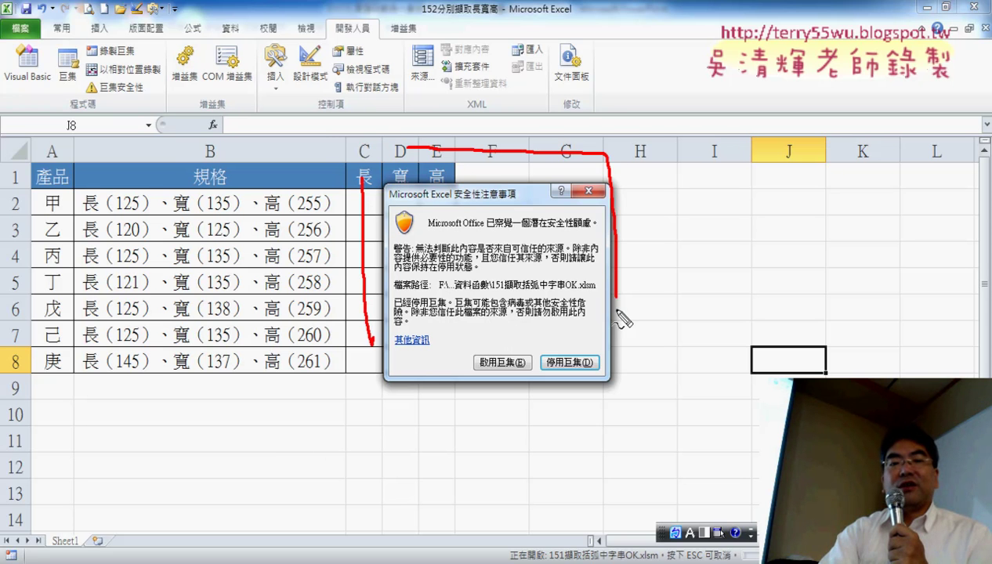
mouse_move(482, 382)
left_mouse_down()
mouse_move(505, 336)
mouse_move(529, 328)
left_mouse_up()
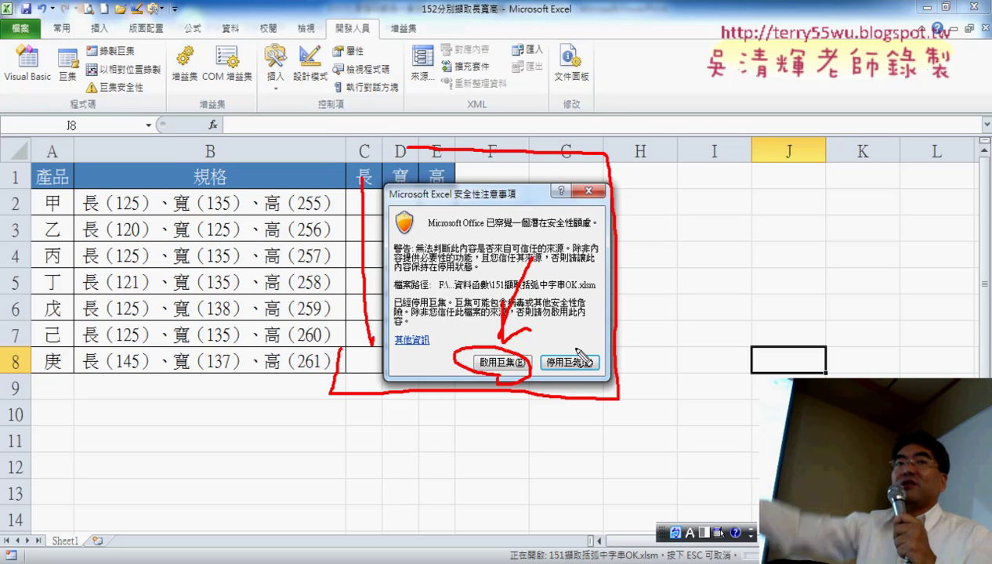
key("Escape")
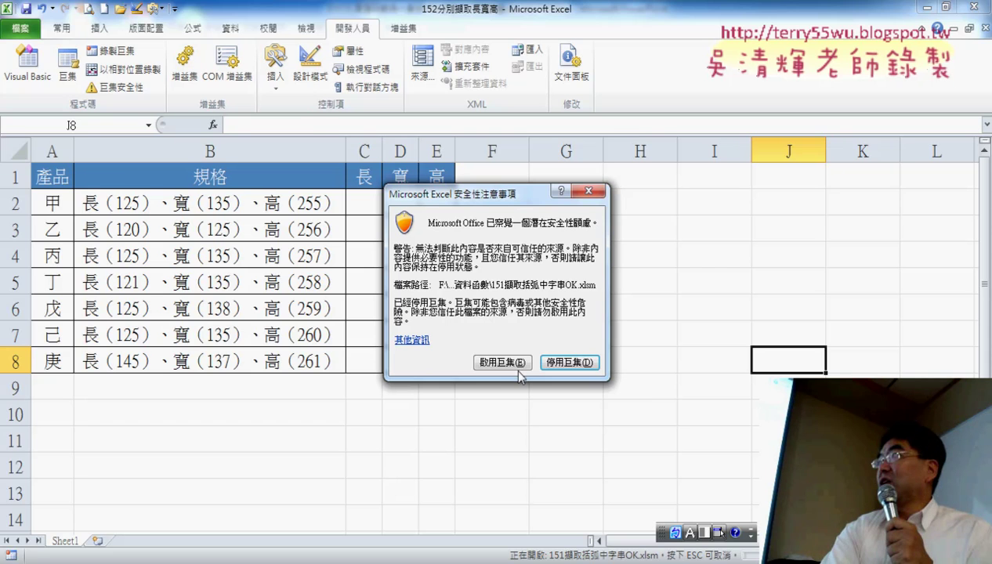
Enable macros, clear column B with 清除_巨集, refill it with 括弧字串, then go to Sheet1.
left_click(493, 364)
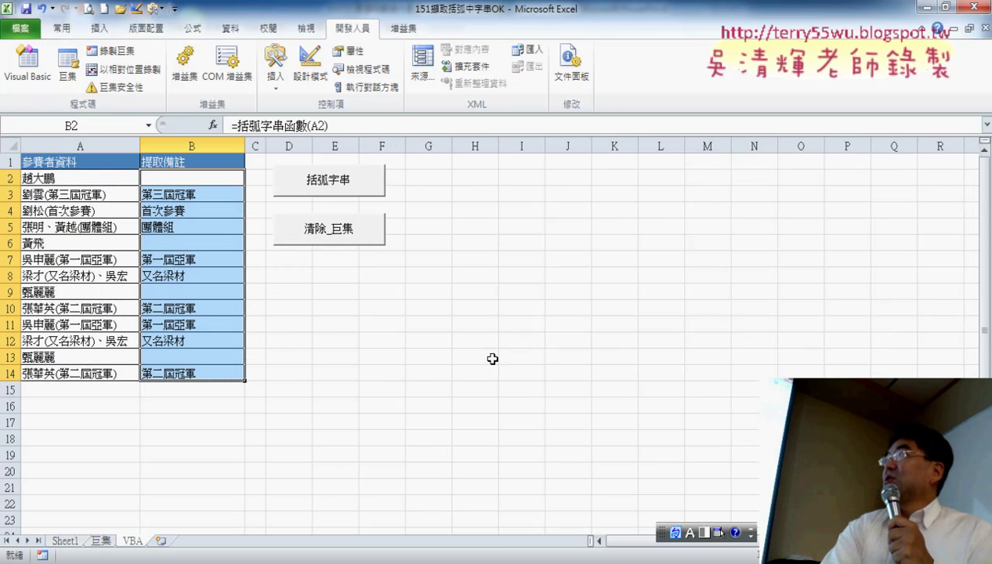
left_click(340, 244)
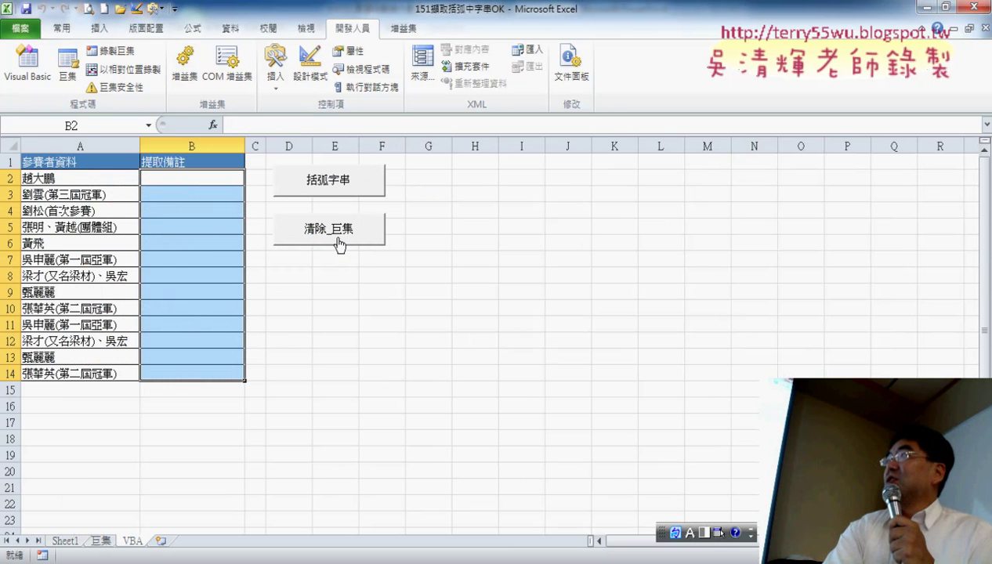
left_click(342, 183)
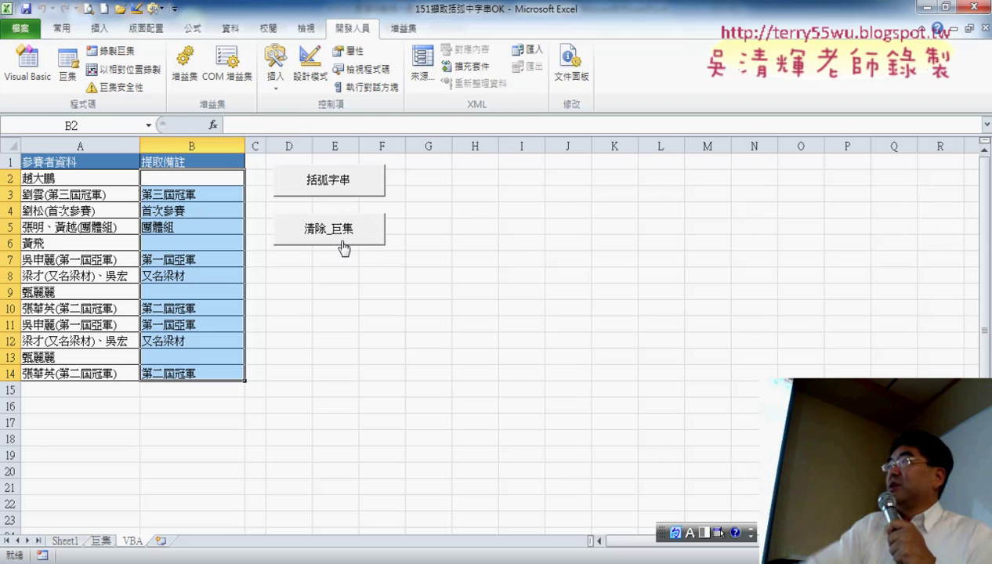
left_click(68, 542)
On the VBA sheet, alternate 括弧字串 and 清除_巨集, ending with column B empty and B2 selected.
left_click(100, 542)
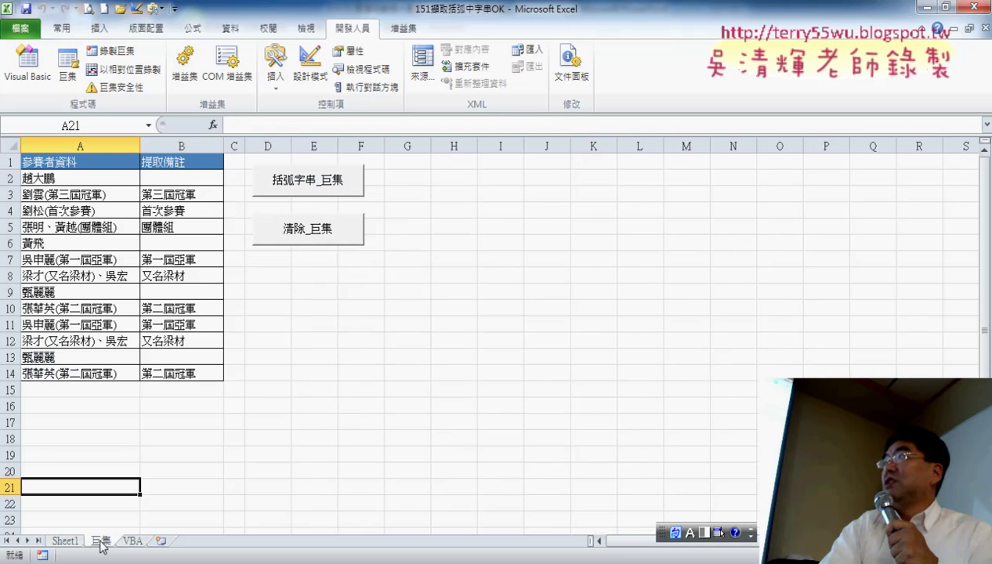
left_click(135, 542)
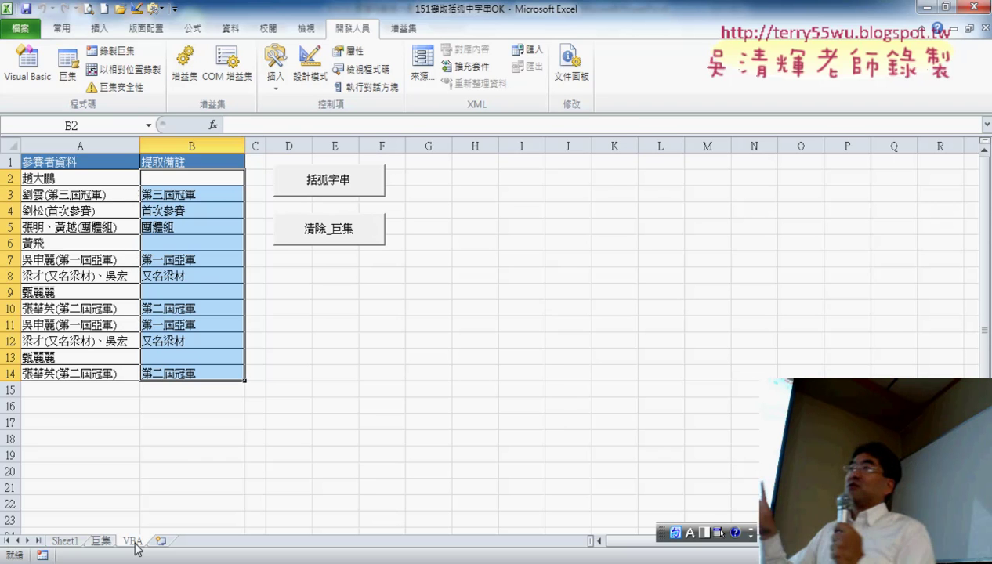
left_click(341, 239)
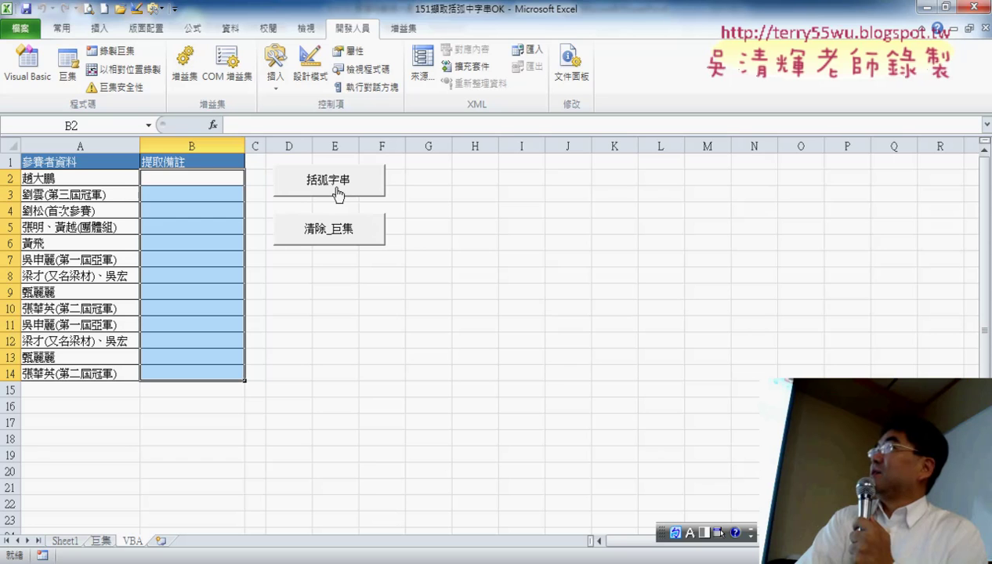
left_click(339, 194)
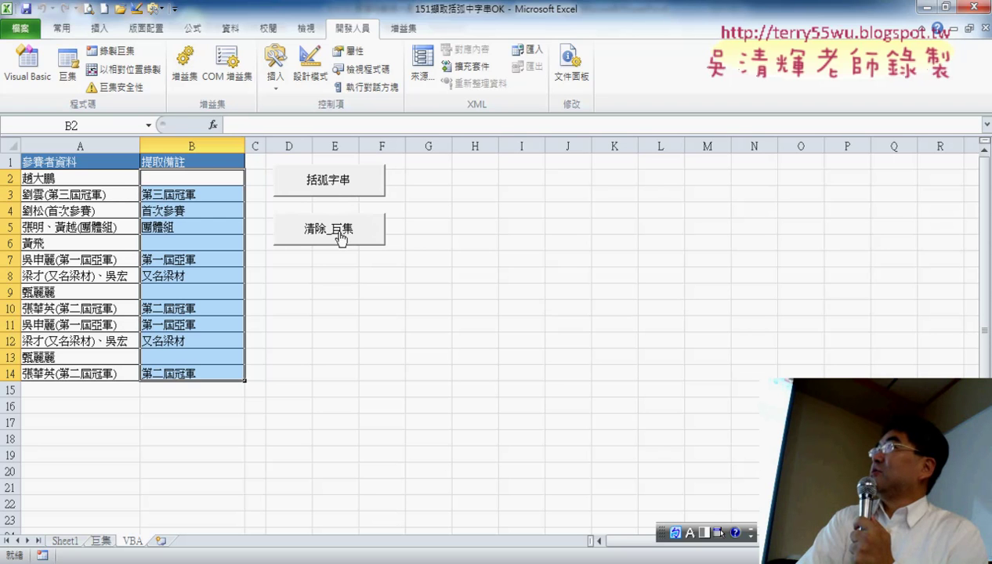
left_click(339, 236)
left_click(332, 186)
left_click(333, 227)
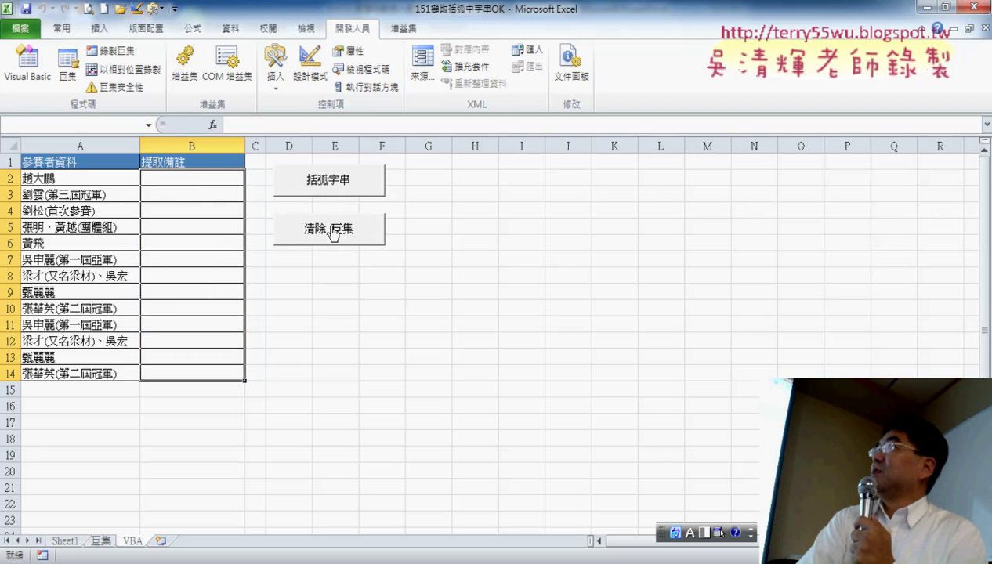
left_click(194, 178)
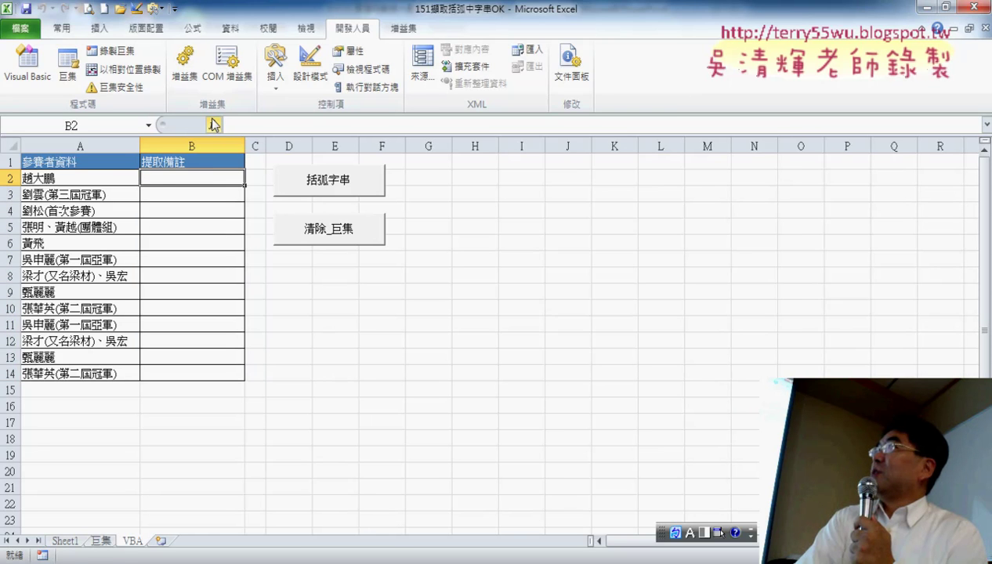
Enter =括弧字串函數(A2) in B2 via Insert Function and fill it down to B14.
left_click(213, 125)
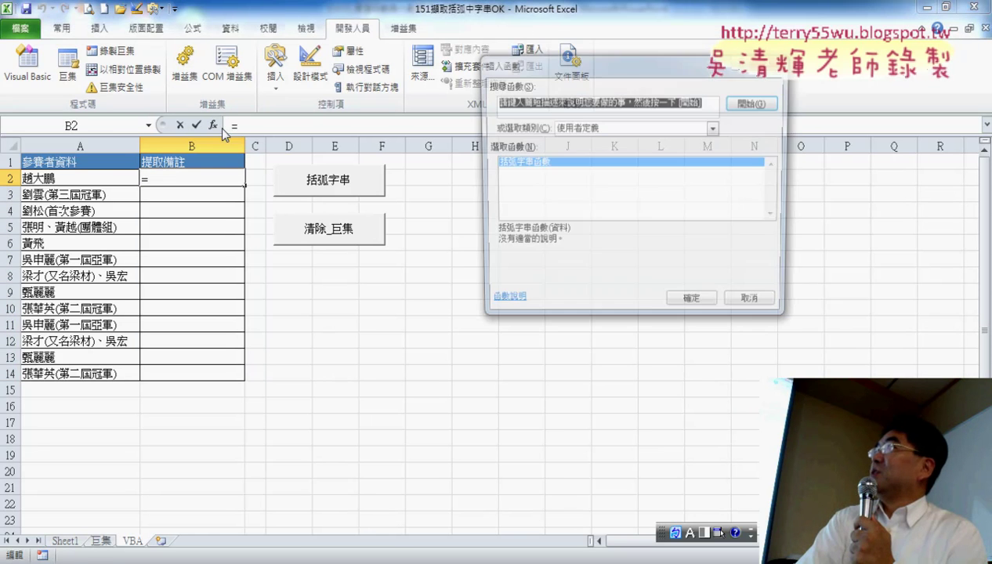
left_click(688, 307)
left_click(110, 184)
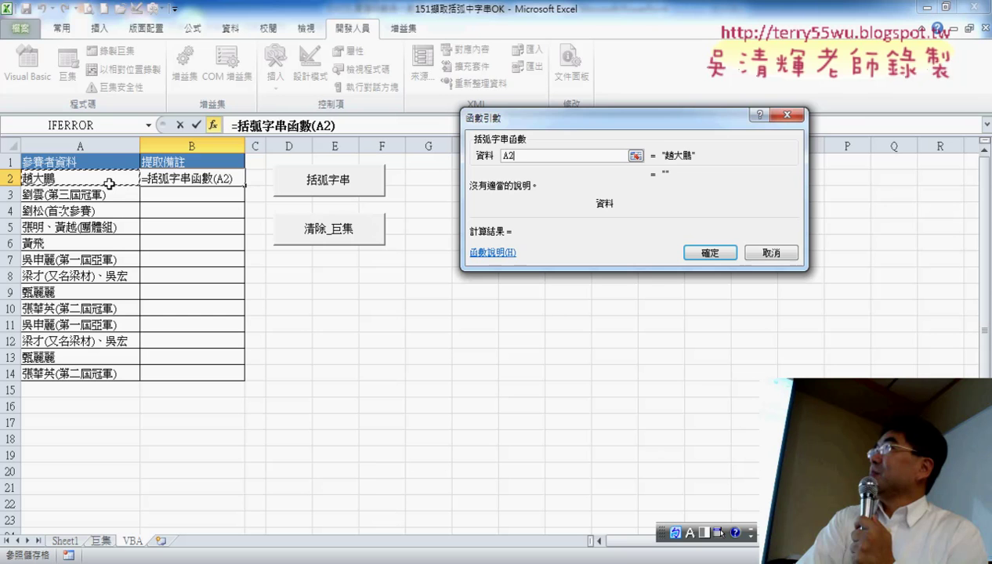
left_click(771, 253)
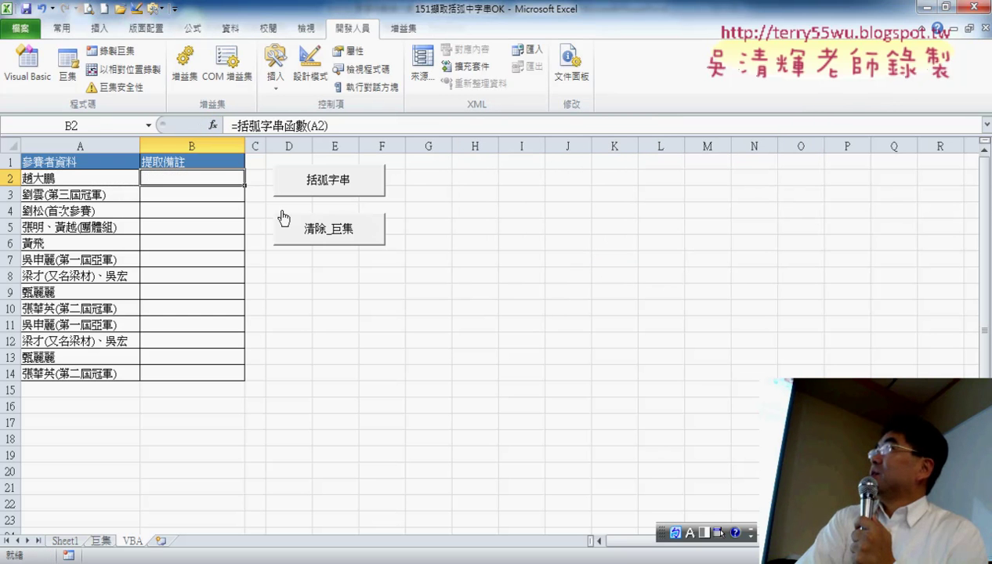
left_click_drag(244, 183, 245, 380)
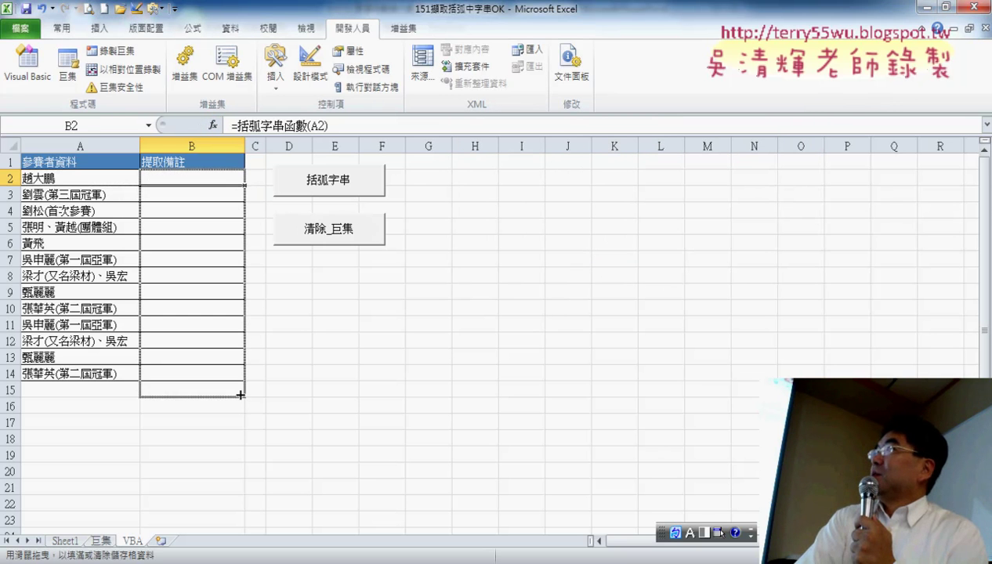
left_click(419, 408)
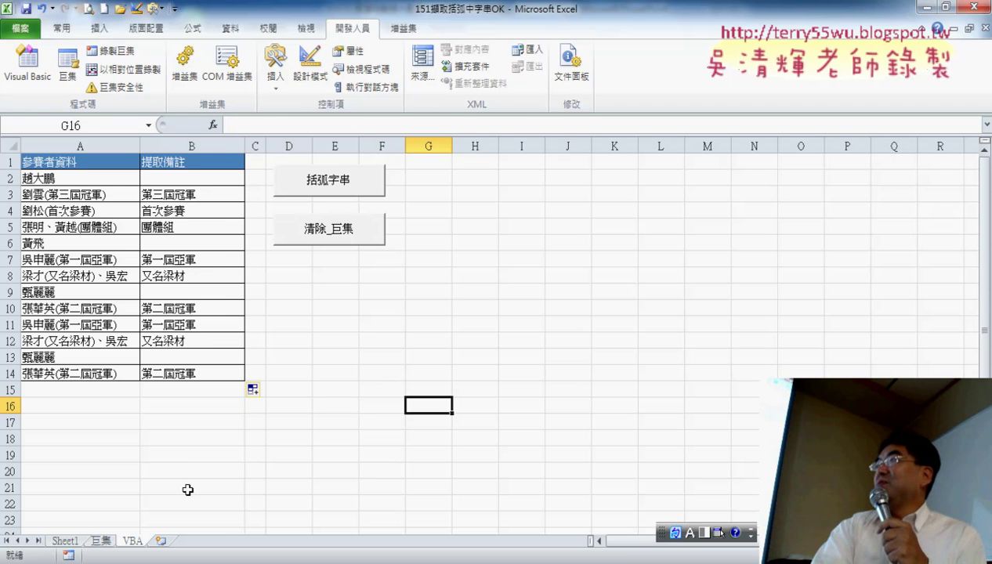
left_click(69, 543)
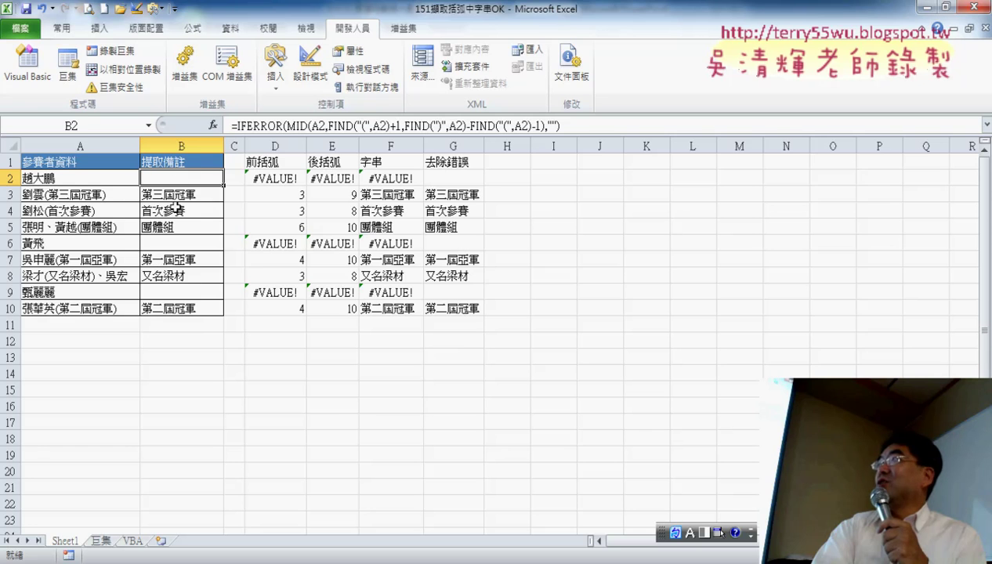
left_click_drag(181, 171, 182, 323)
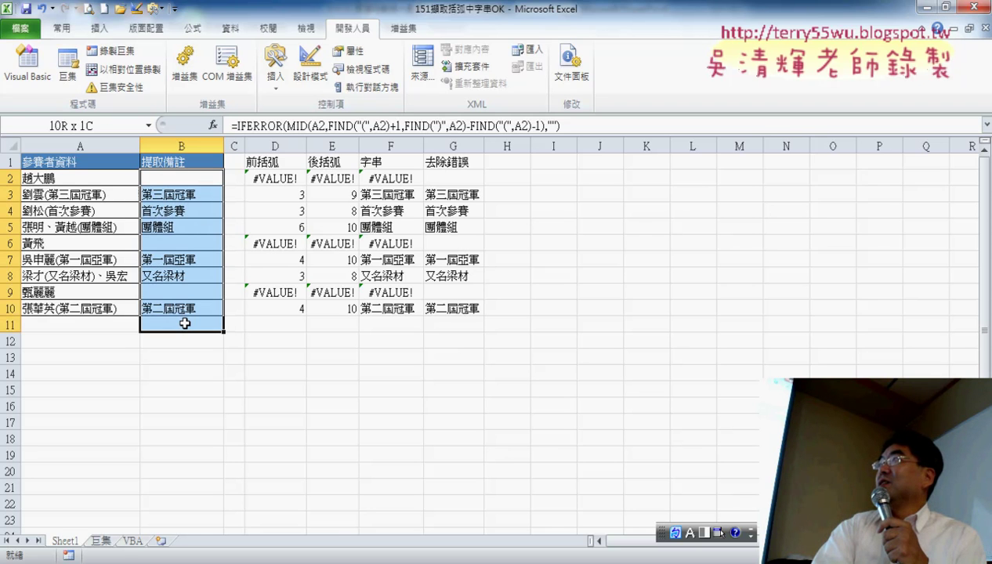
left_click(101, 542)
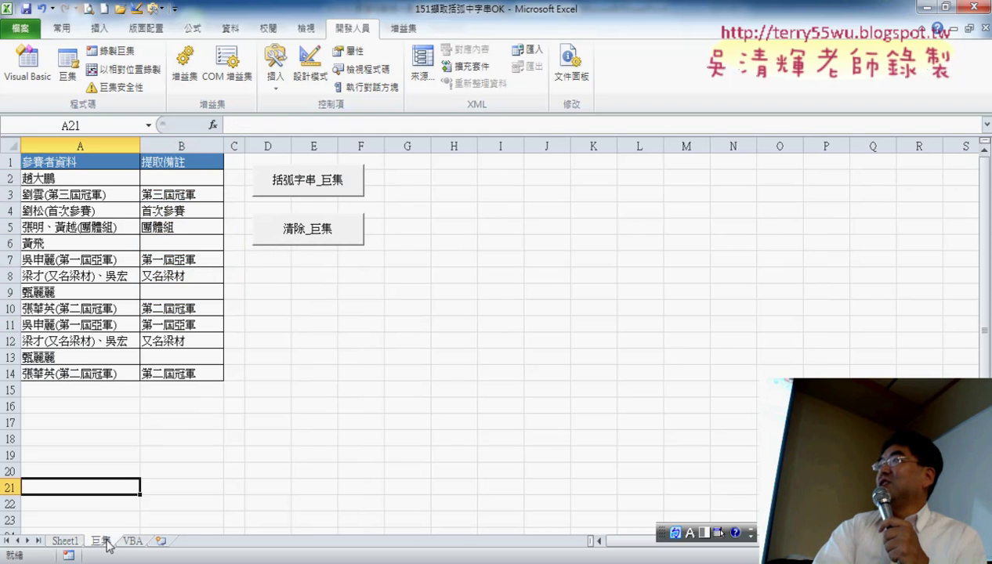
left_click(278, 231)
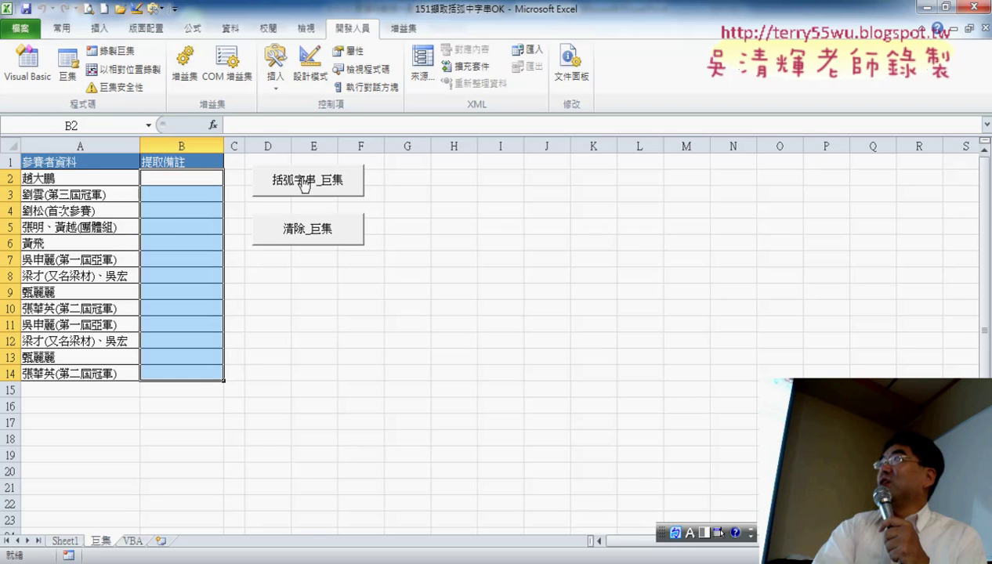
left_click(298, 187)
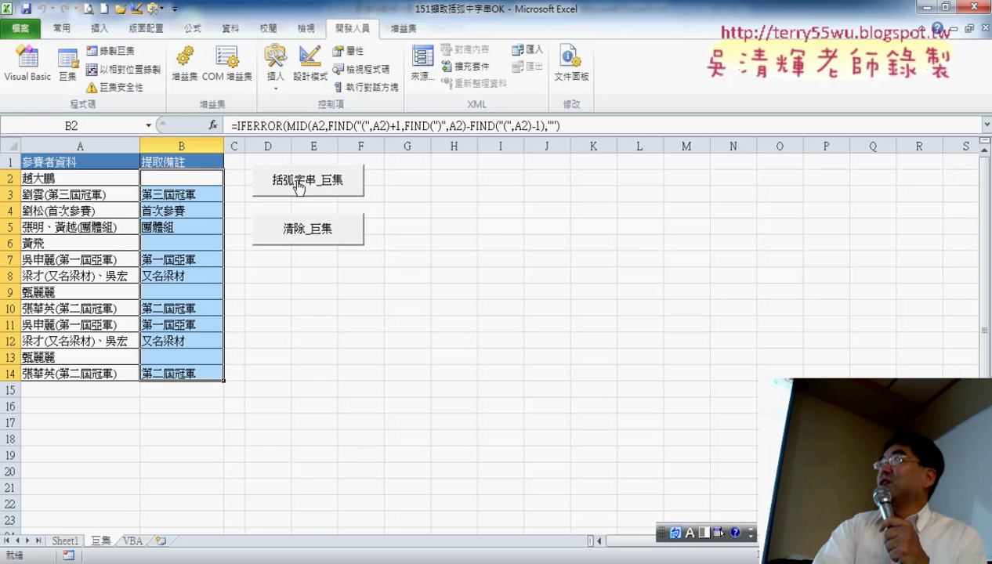
left_click(133, 542)
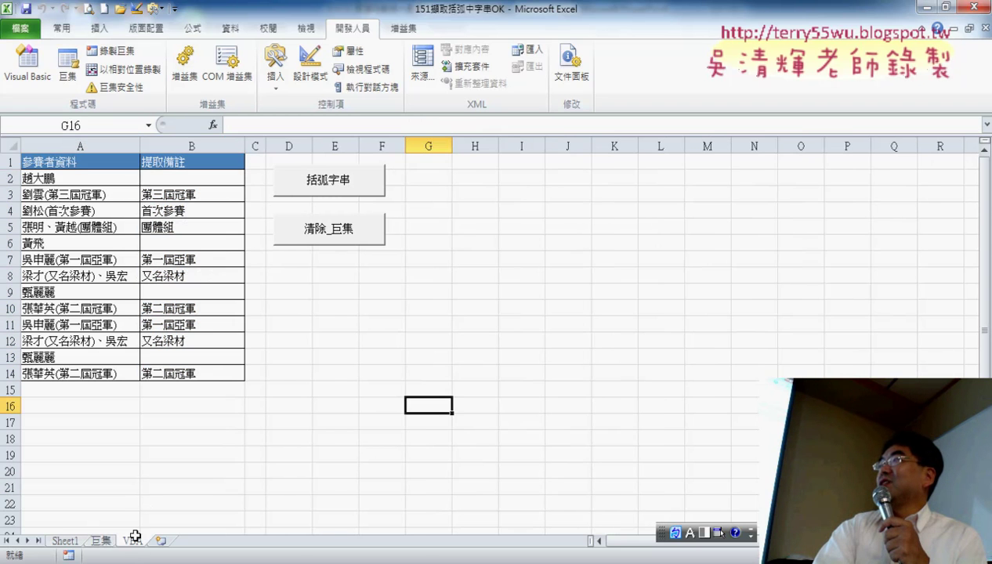
Run 清除_巨集, 括弧字串, then 清除_巨集 again to leave column B empty.
left_click(327, 237)
left_click(327, 191)
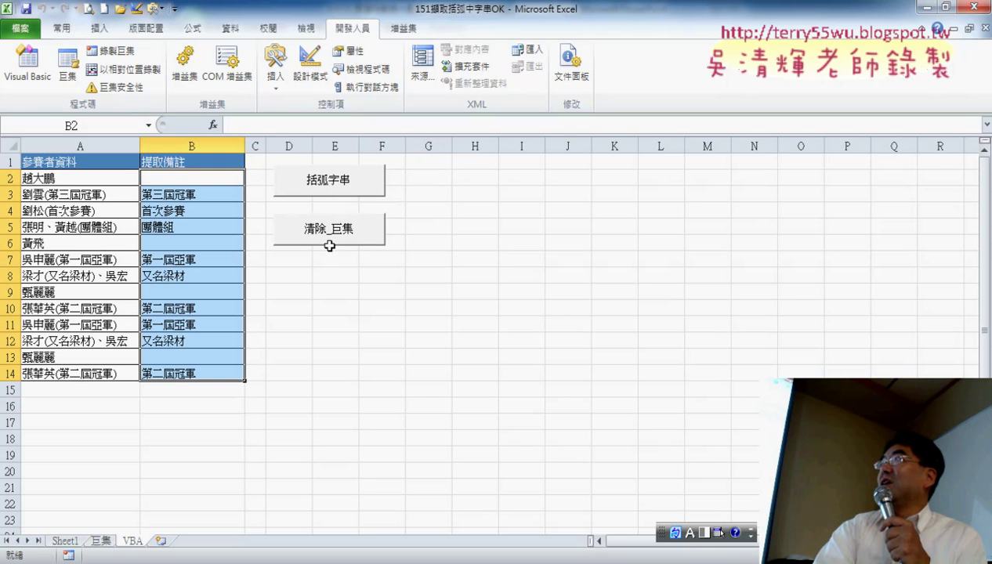
left_click(299, 228)
Insert =括弧字串函數(A2) in B2 and fill it down through B14.
left_click(211, 178)
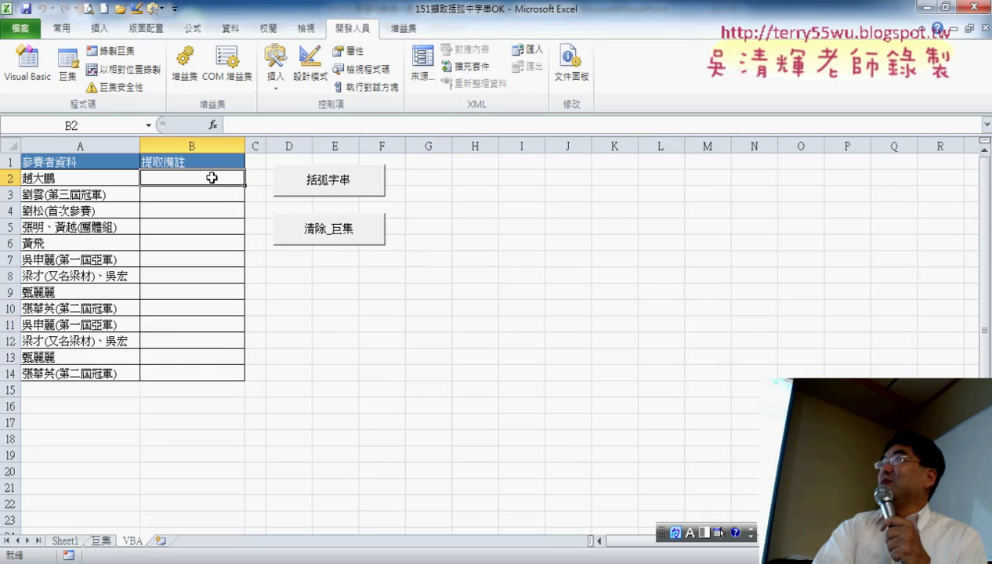
left_click(214, 124)
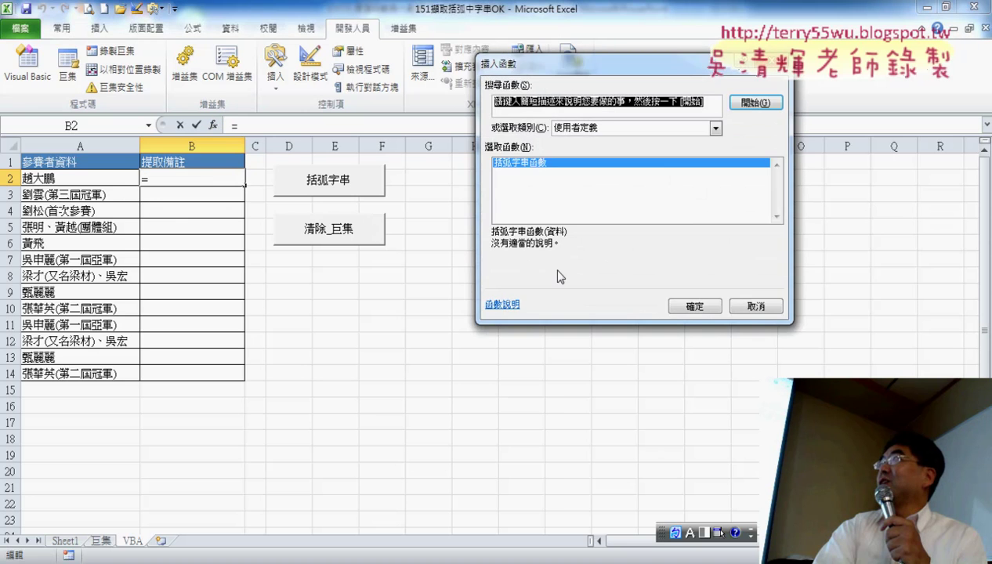
left_click(678, 305)
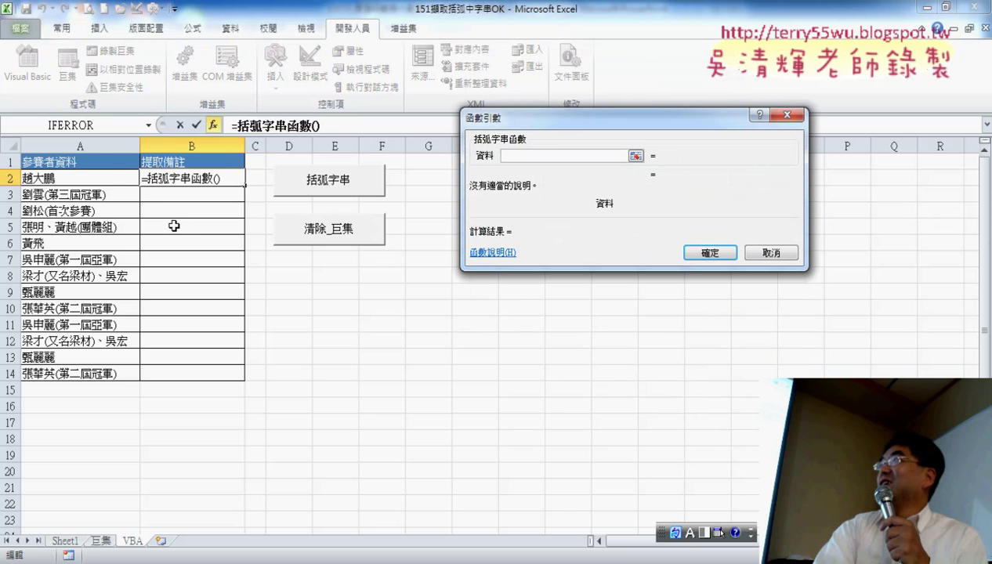
left_click(111, 172)
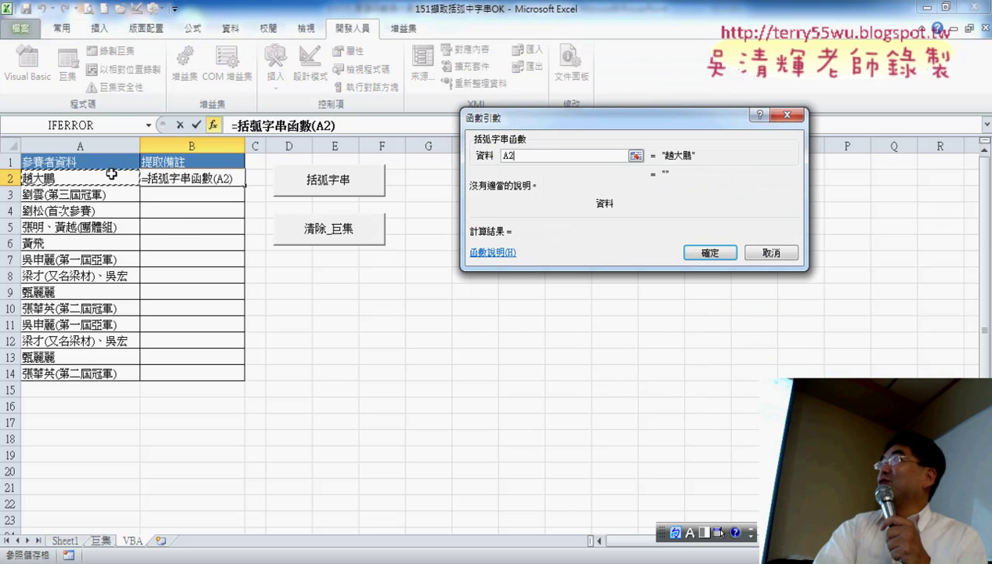
left_click(710, 252)
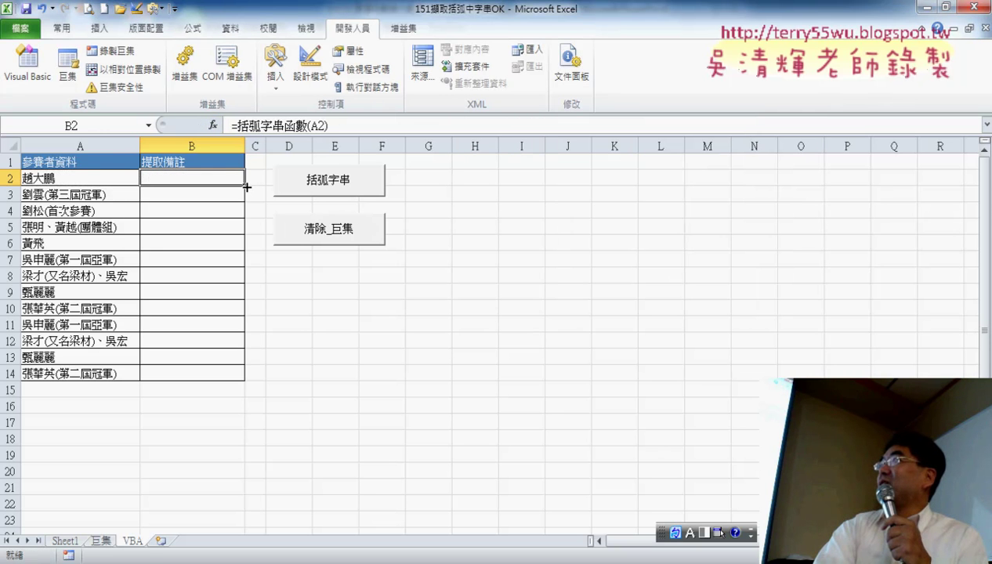
left_click_drag(247, 187, 244, 381)
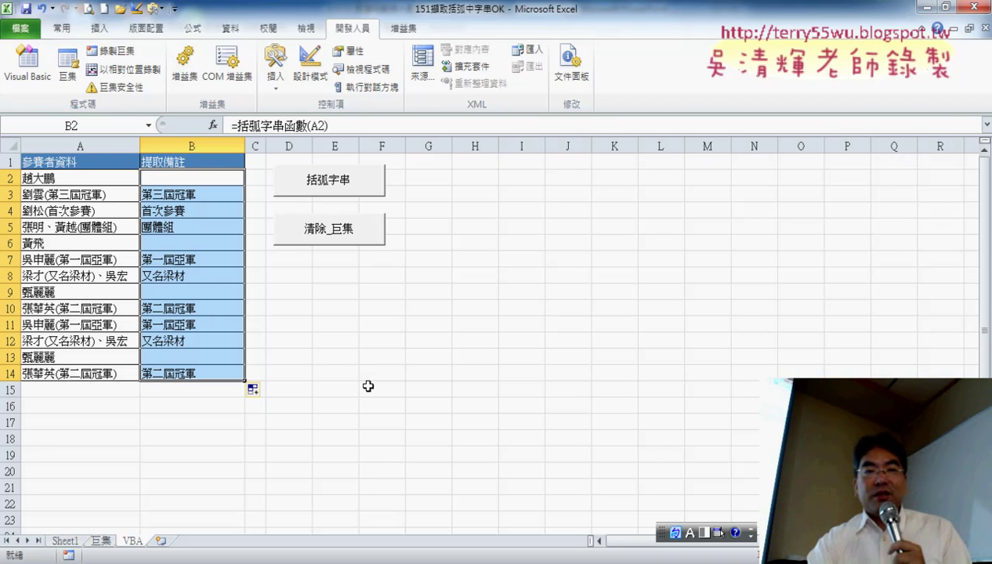
Close 151擷取括弧中字串OK, choosing 儲存 to save changes.
left_click(964, 9)
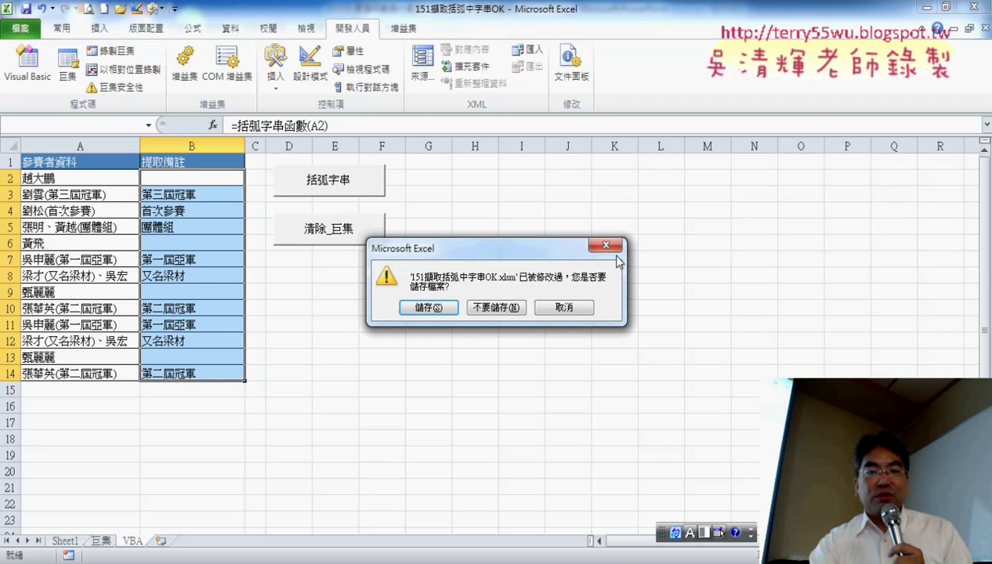
left_click(428, 310)
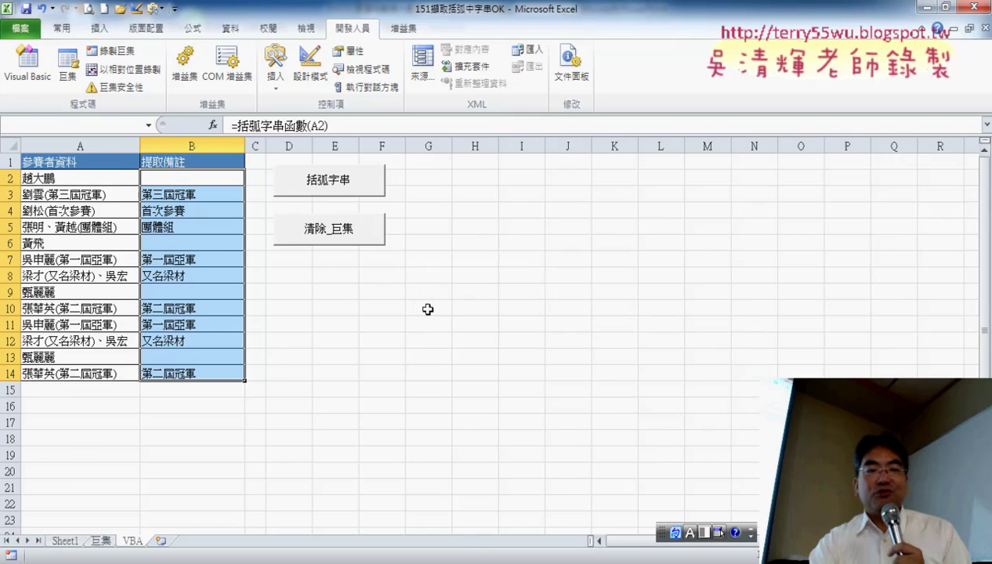